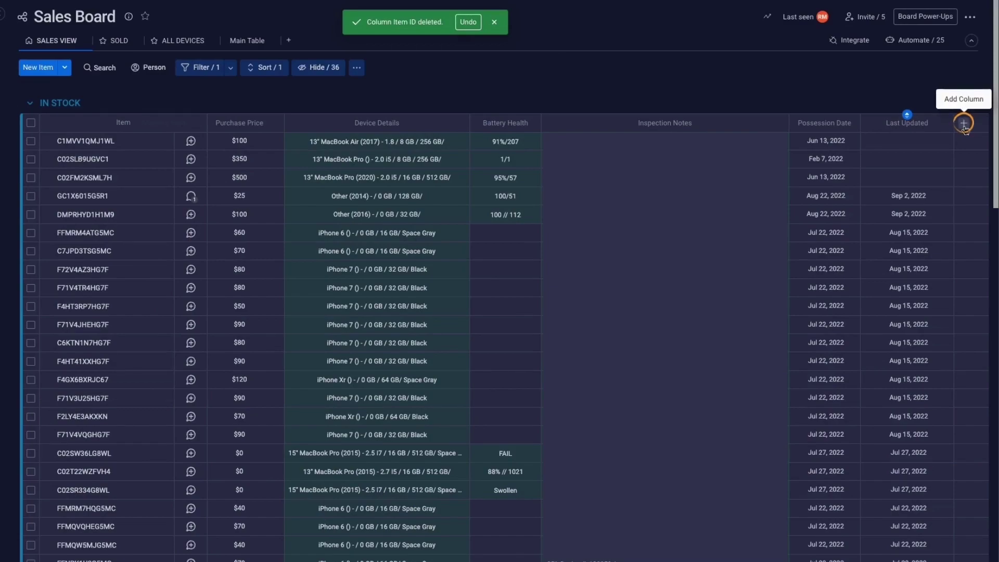
Add an Item ID column to the board and widen it to fit the full IDs
click(964, 124)
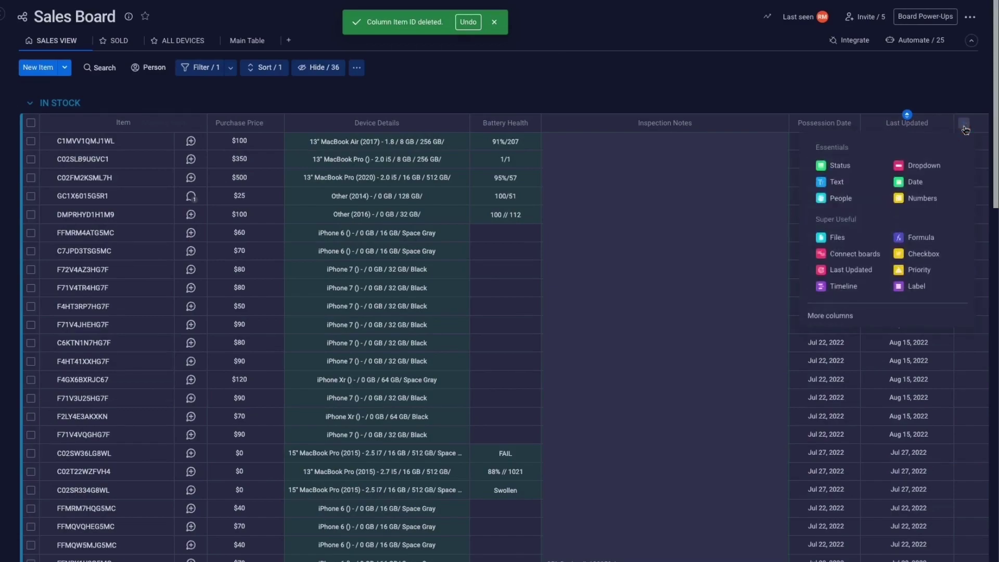
click(877, 311)
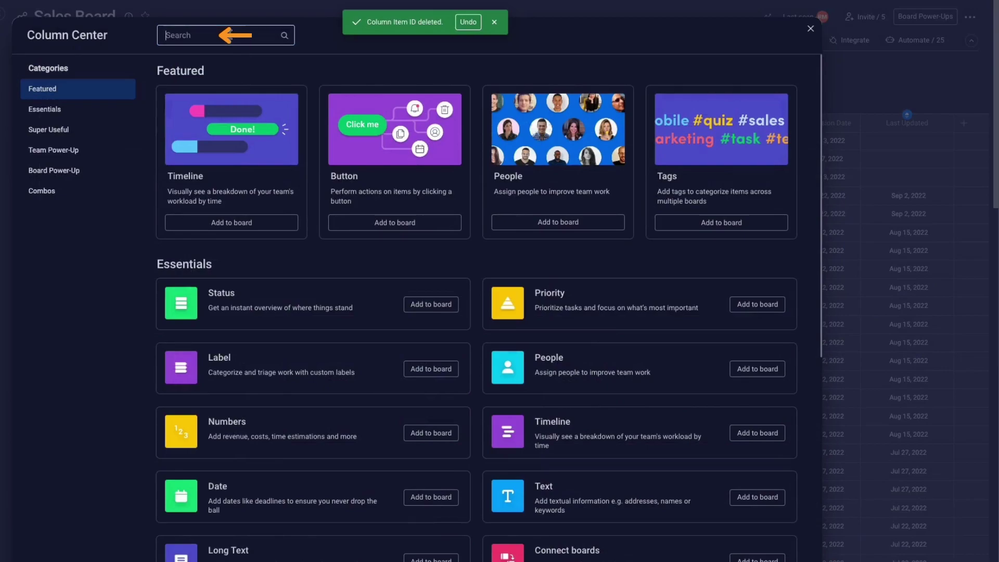
text(it)
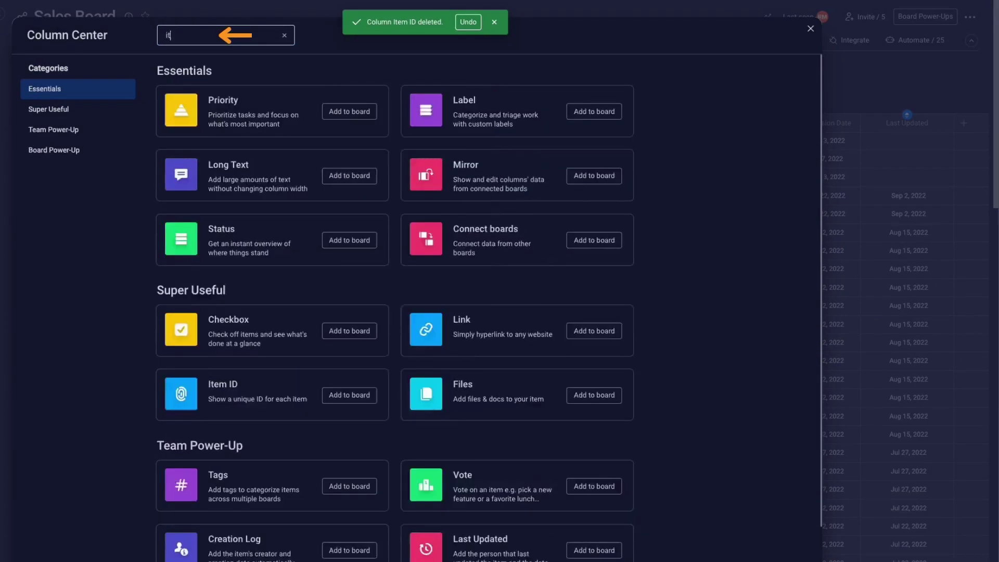
text(em id)
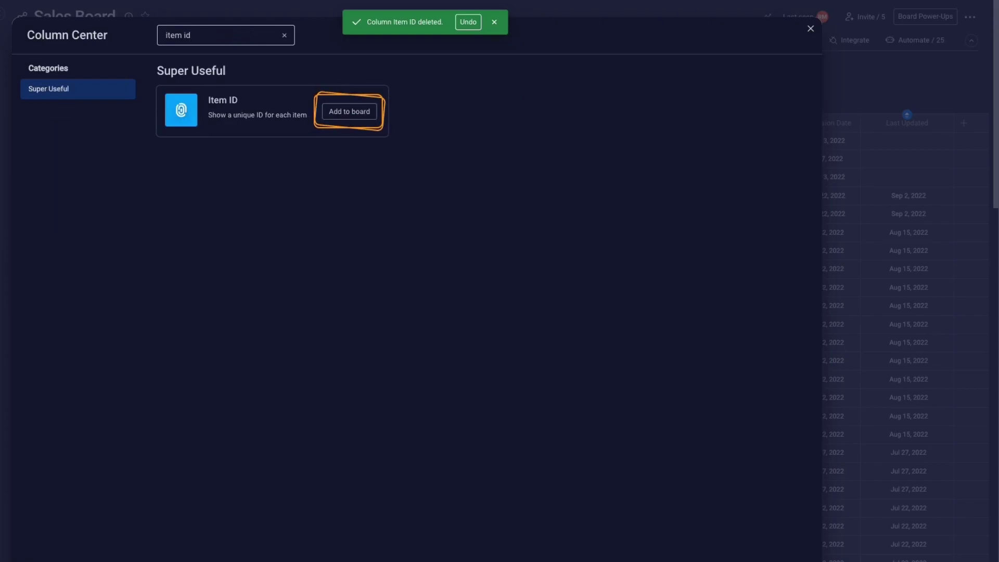
click(350, 111)
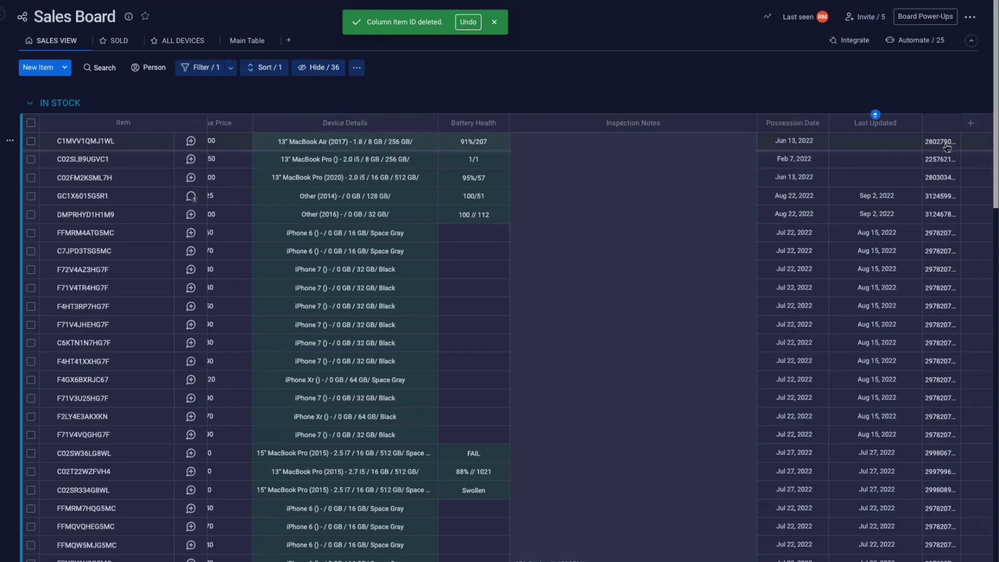
drag(961, 124, 986, 132)
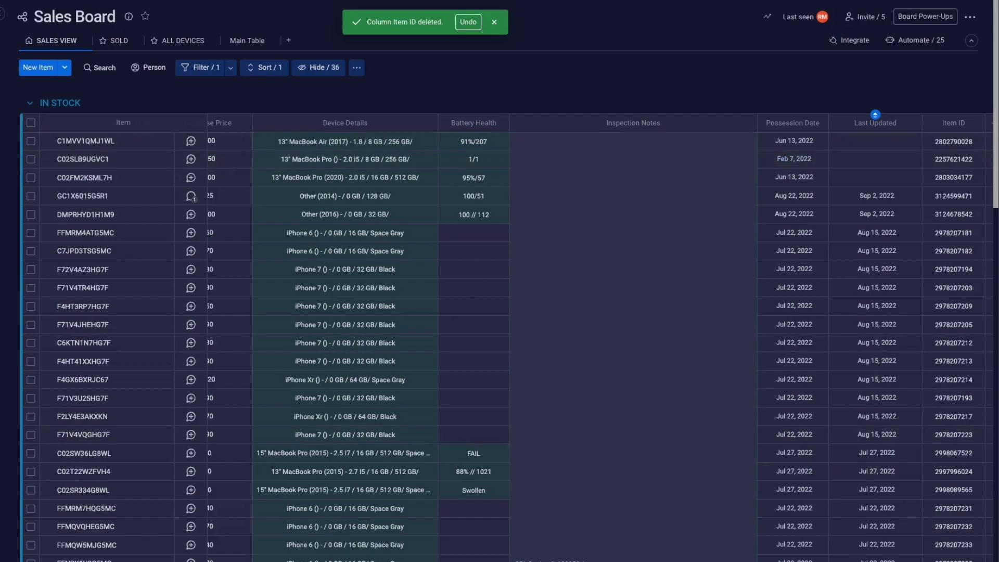
Add a Formula column after the Item ID column
scroll(978, 281, right, 1)
click(965, 124)
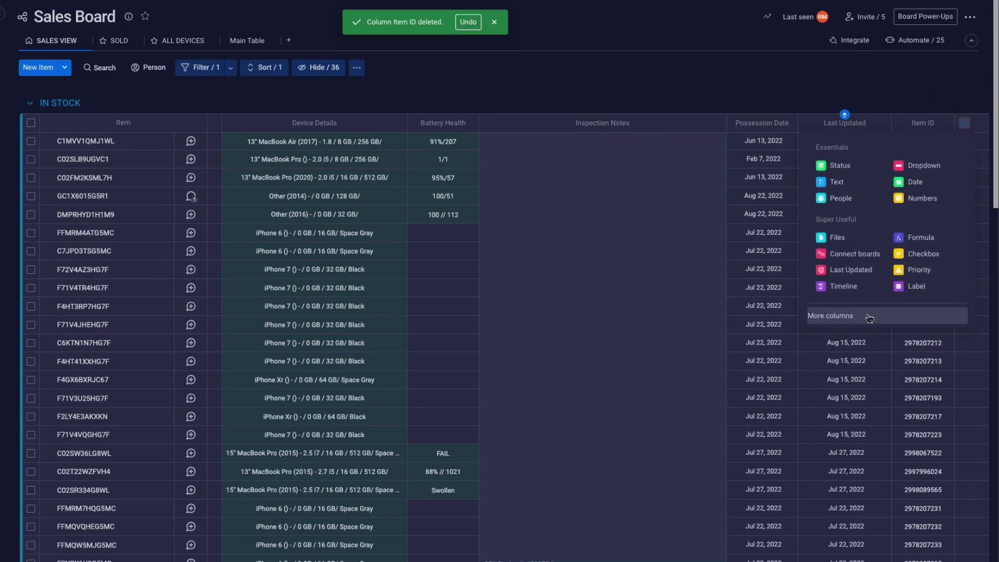
click(922, 240)
Set the Formula column's formula to RIGHT({Name}, 4) to extract the last four characters of each item name
click(929, 143)
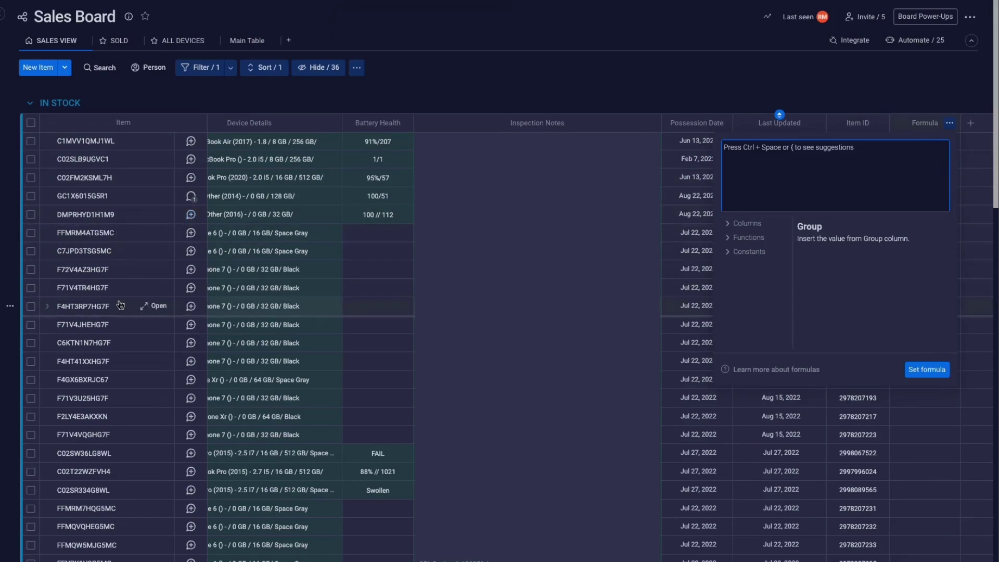
click(92, 305)
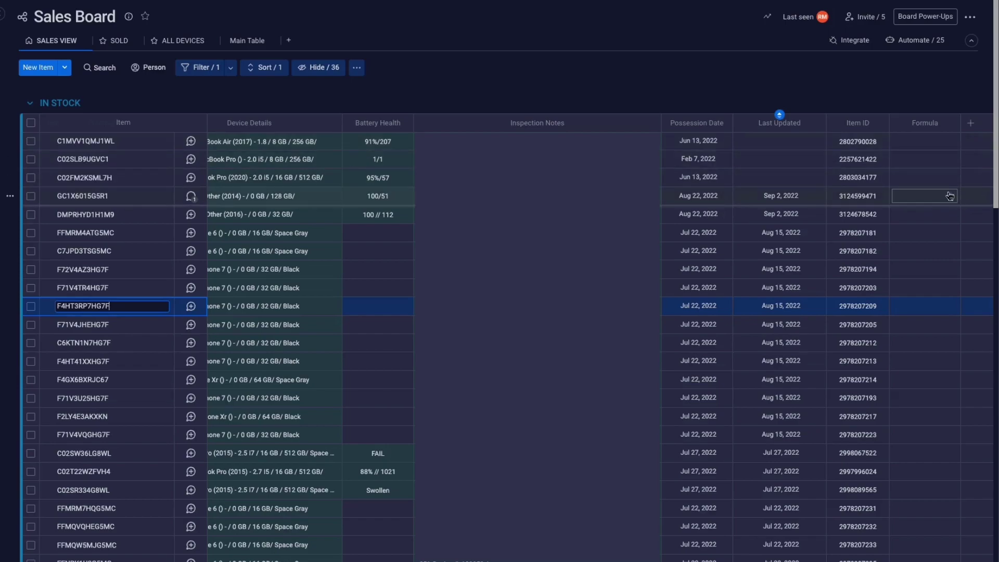
click(935, 147)
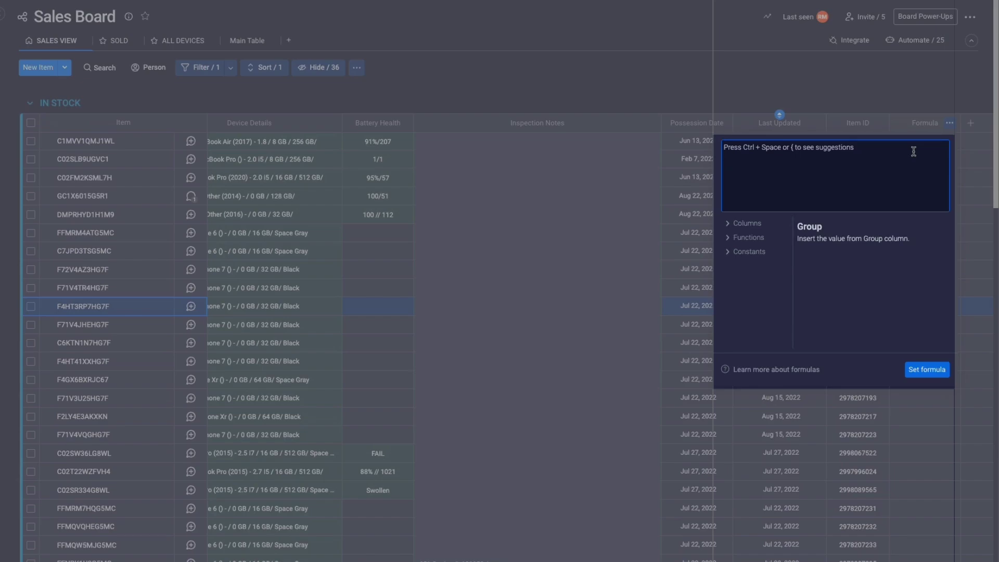
text(RIGHT)
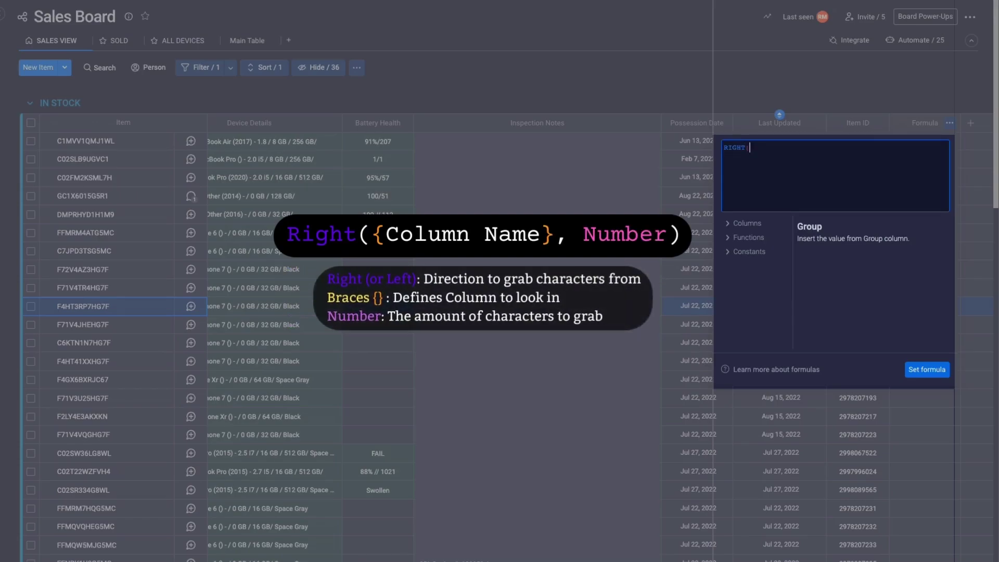
text(({)
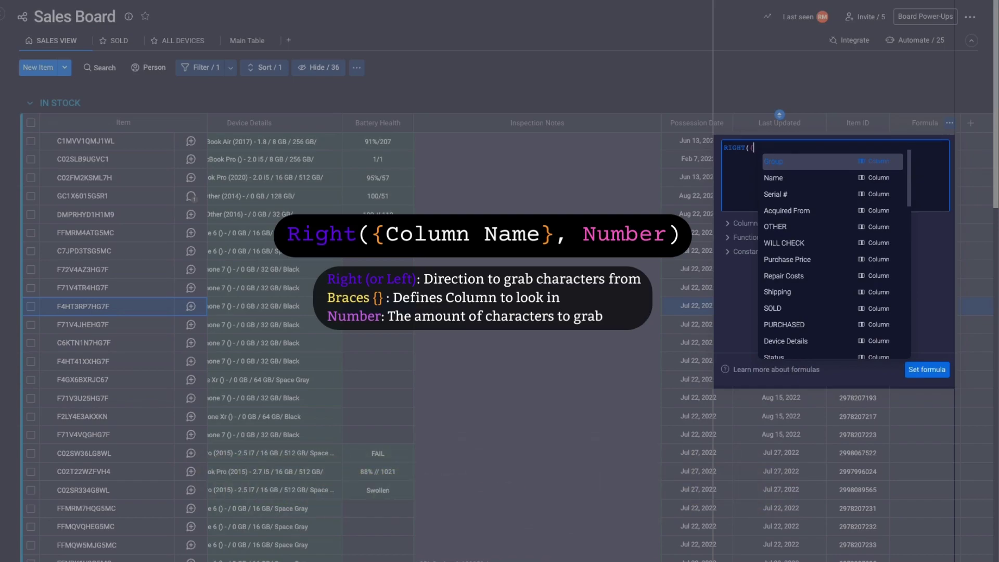
text(name)
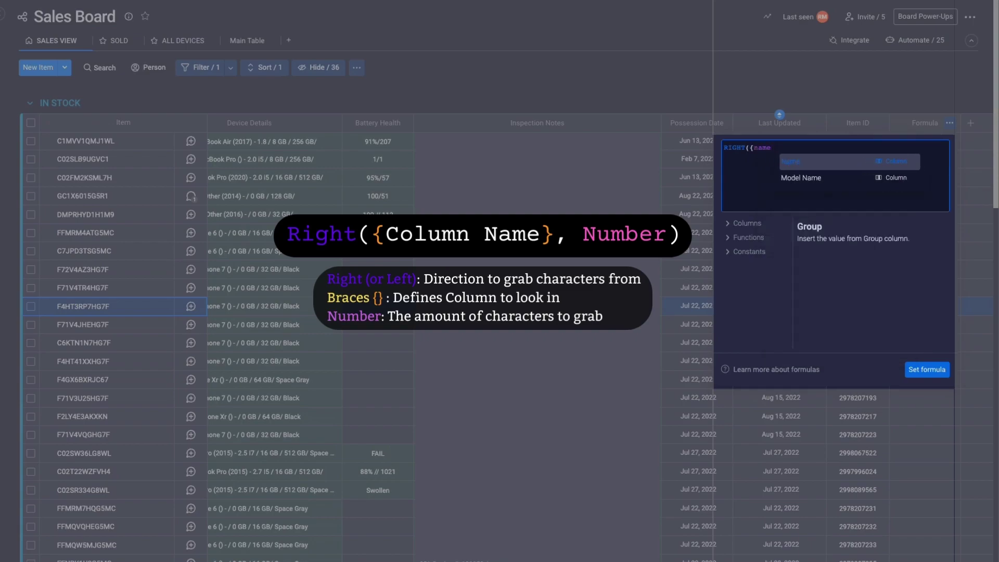
key(Return)
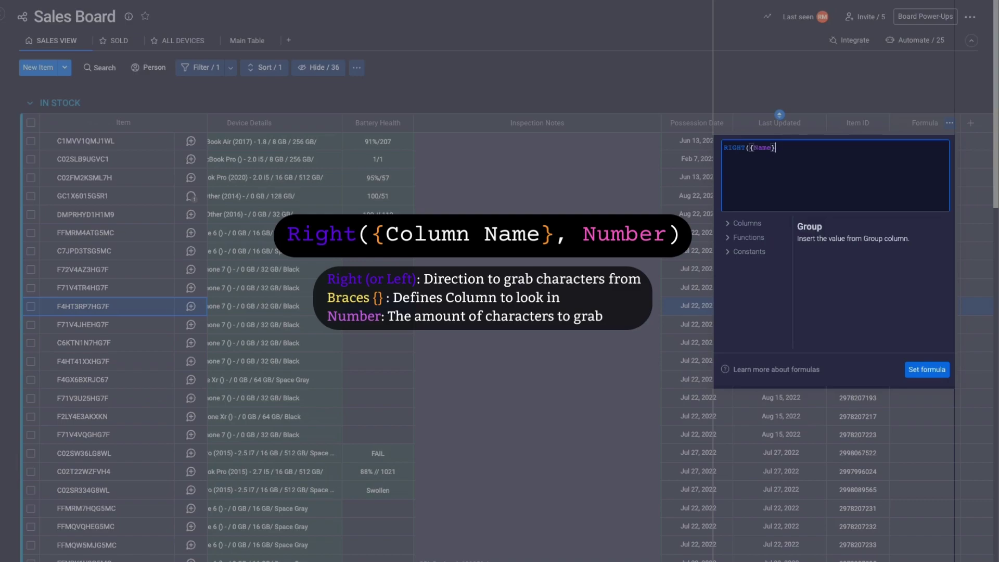
text(,)
text(4))
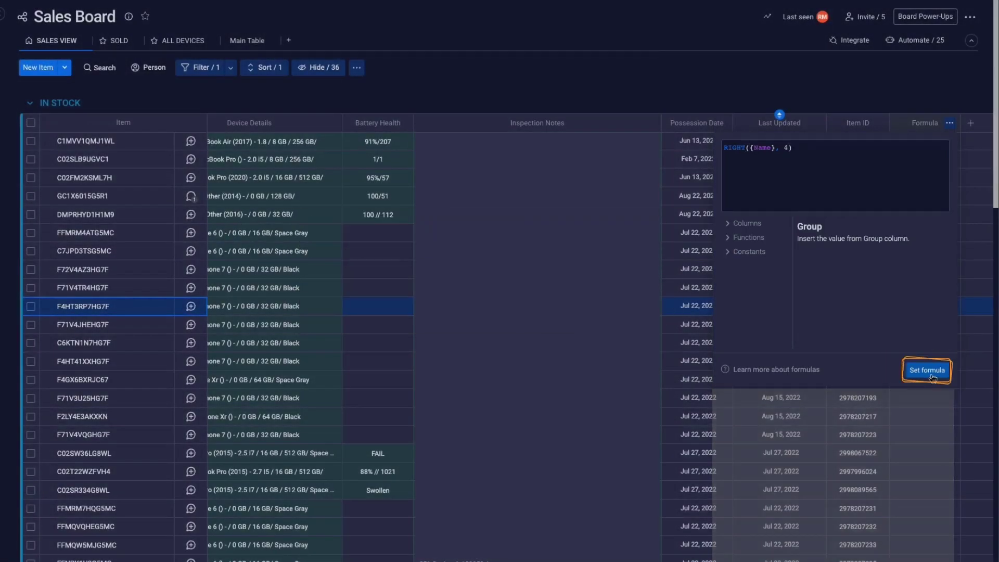
click(927, 369)
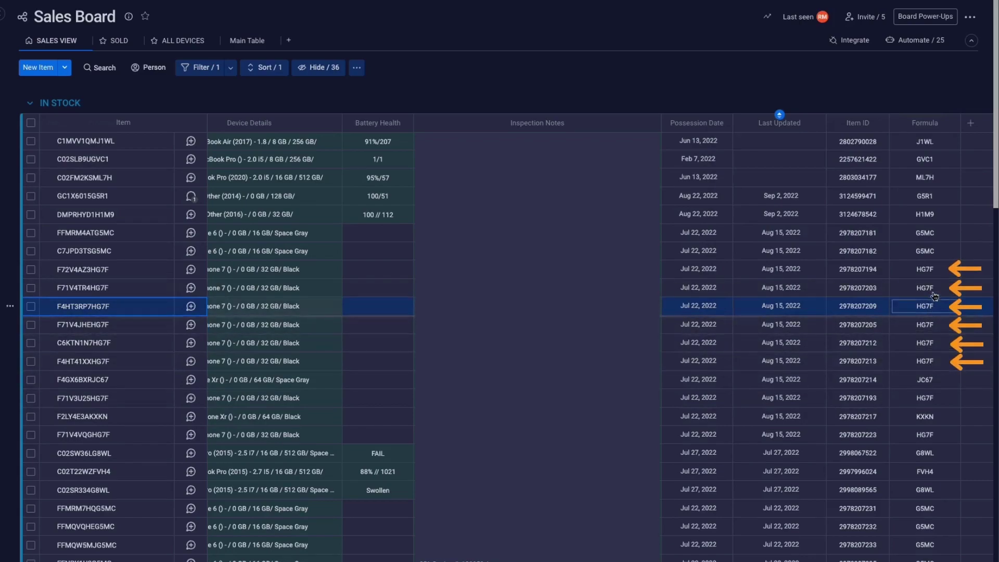
Reopen the column's formula, wrap the existing RIGHT expression in Concatenate( and append the " - " separator text as the second argument
click(935, 141)
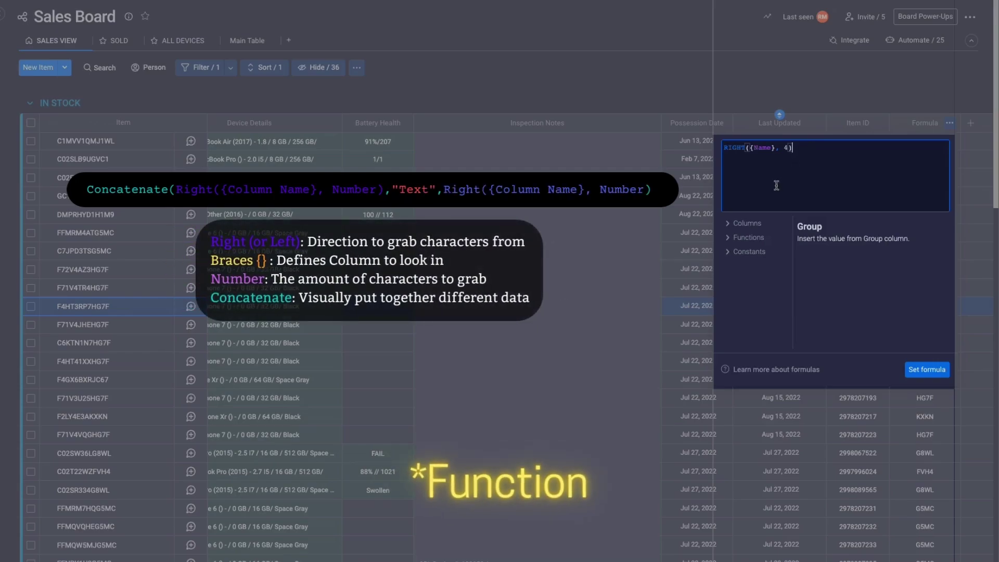
click(724, 149)
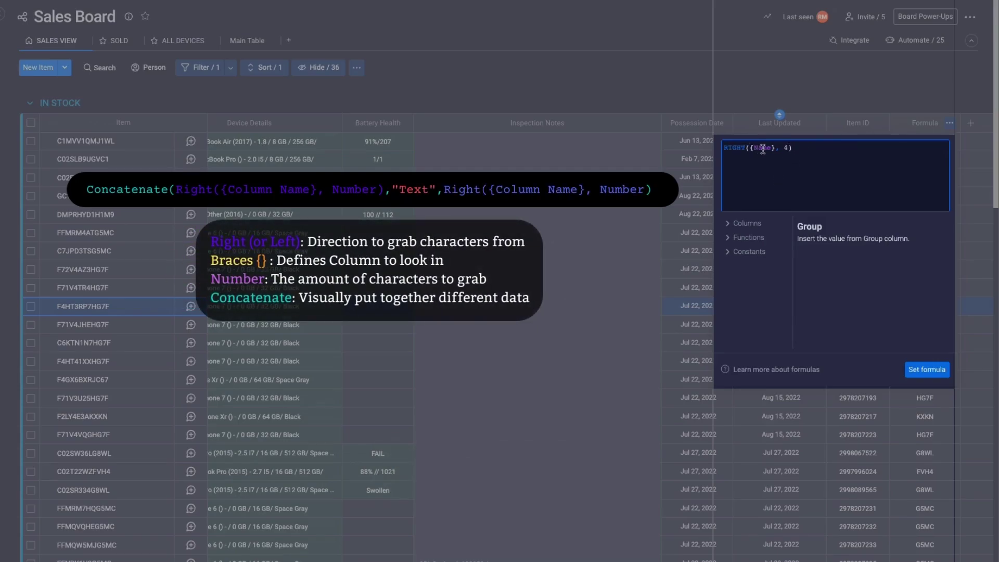
text(Concatenate()
click(849, 147)
text(,)
text( ")
text( -)
text( ")
text(, )
Complete the Concatenate formula with RIGHT({Item ID}, 4) as its last argument and apply it to the column
text(RIGHT)
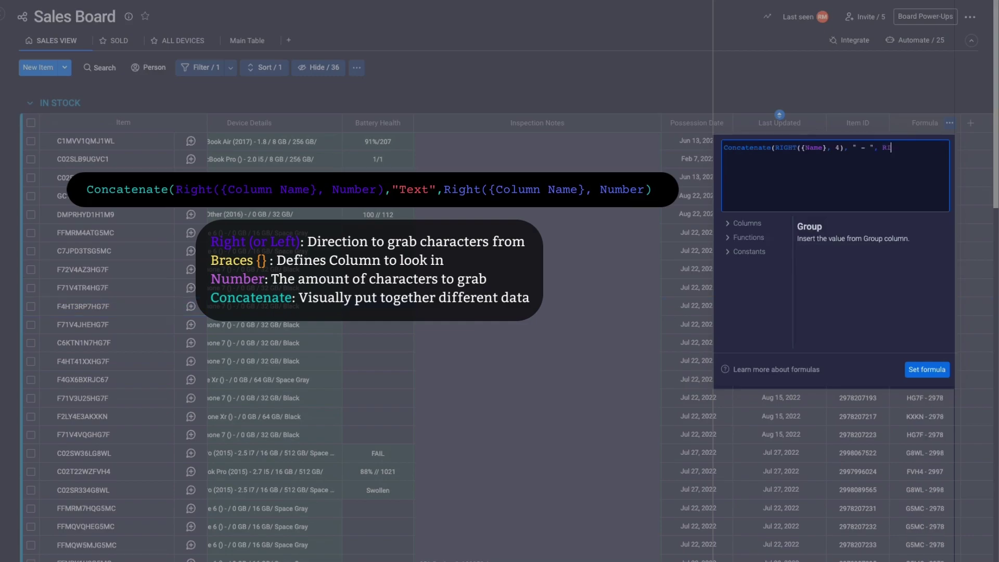
text(({)
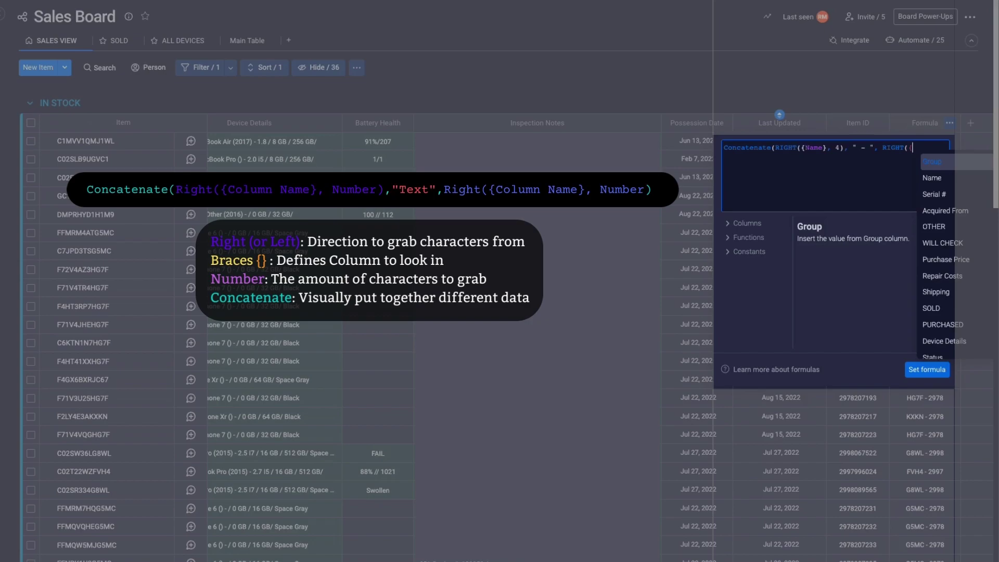
text(item)
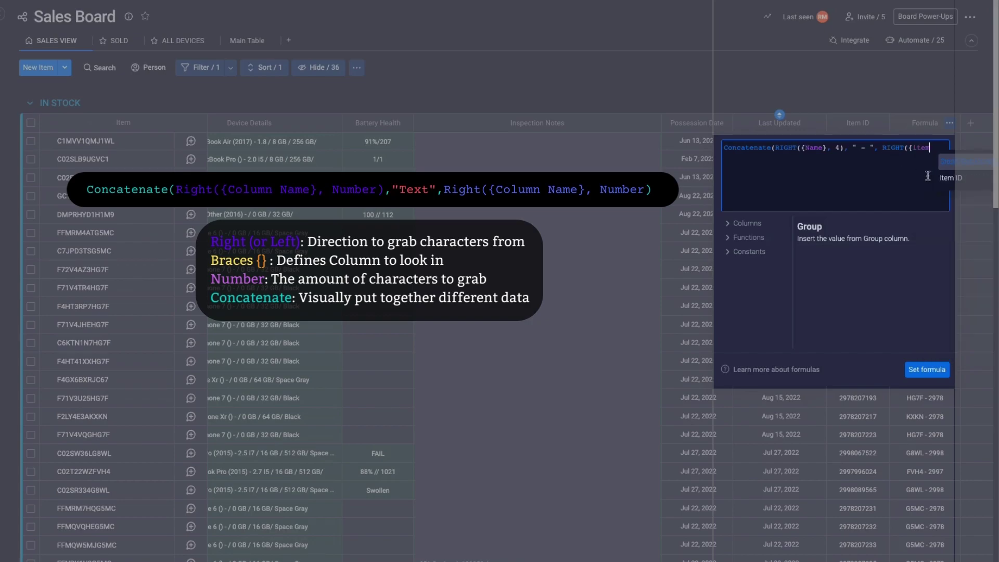
key(Return)
text(, 4)
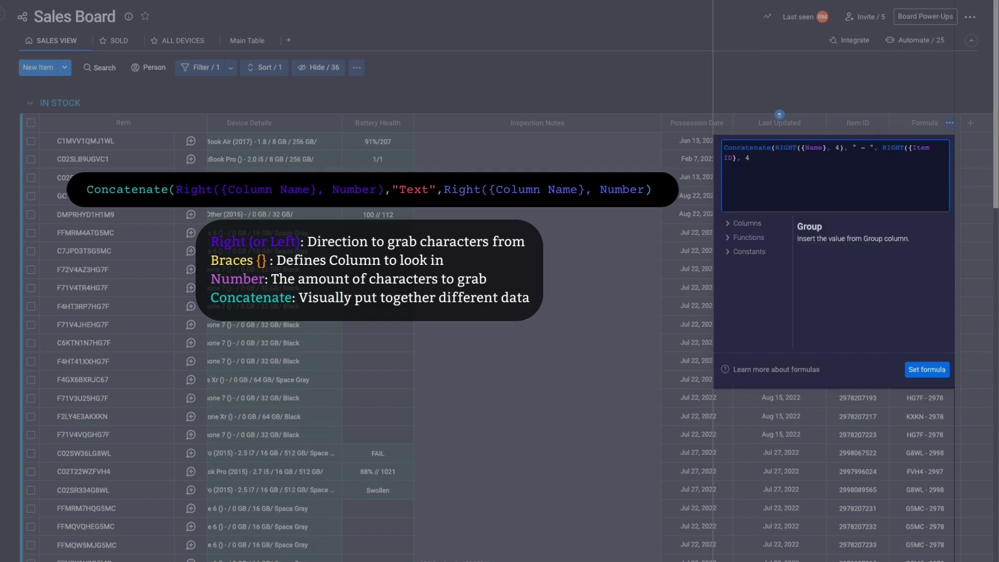
text())
text())
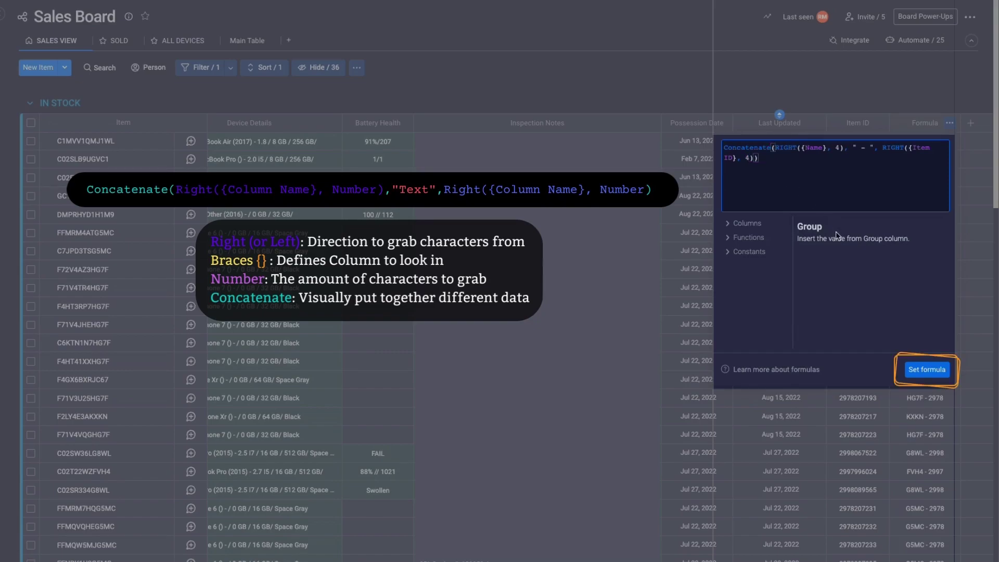
click(927, 370)
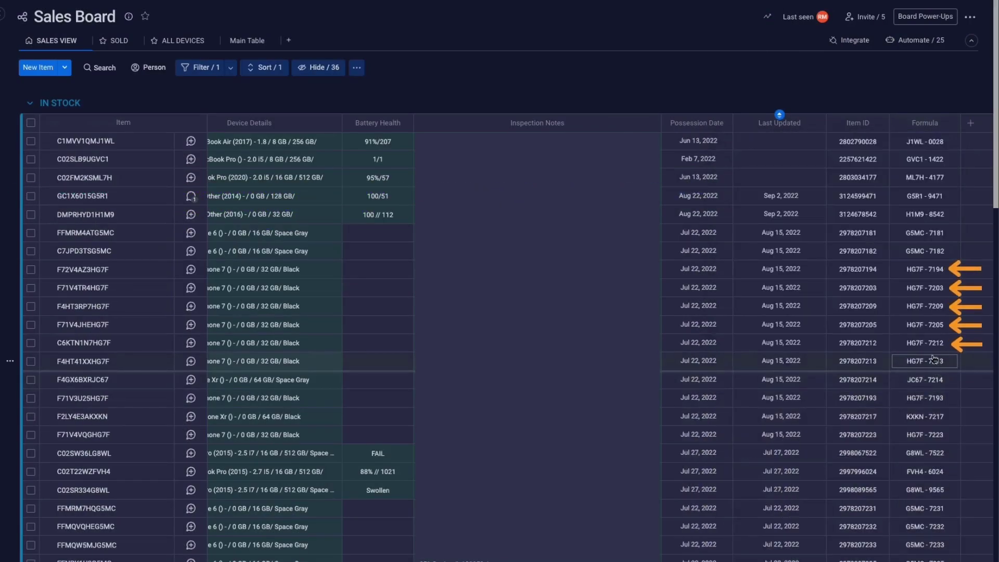